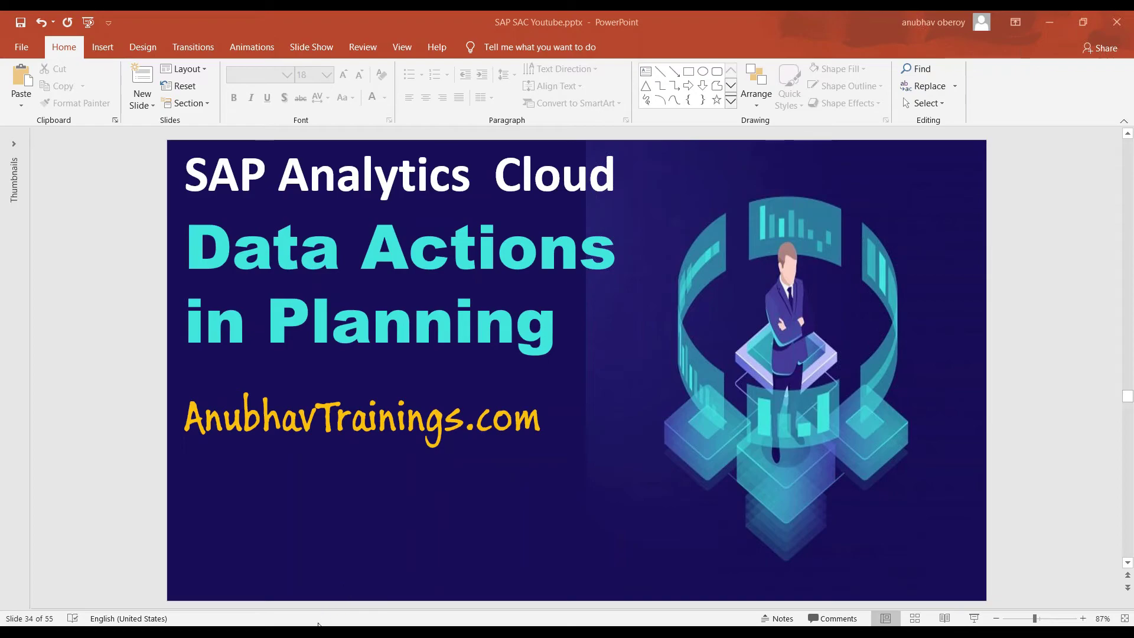
Review the quarterly 2017 Actual headcount in the HR Headcount table, then collapse Actual 2017 into one column.
{"action": "key", "text": "alt+Tab"}
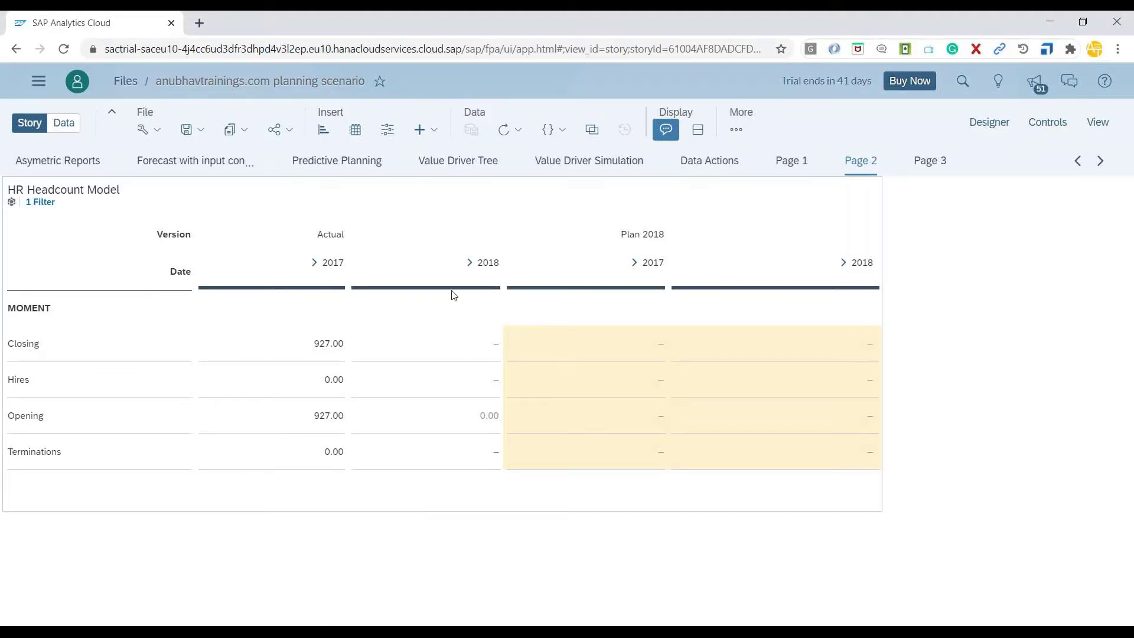
{"action": "left_click", "coordinate": [295, 352]}
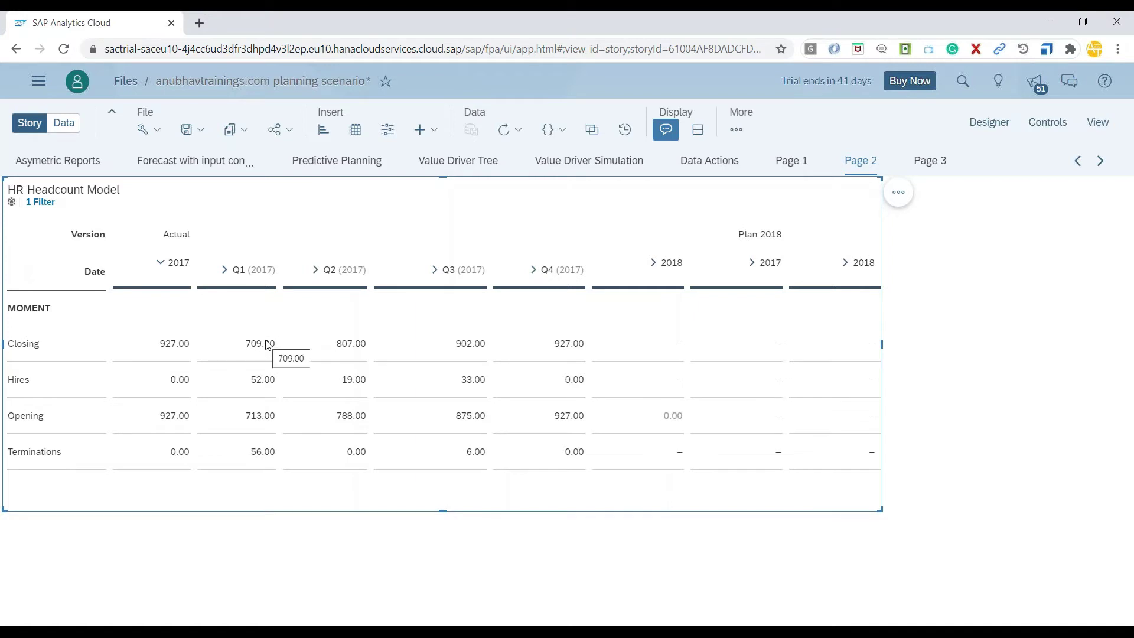
{"action": "left_click_drag", "start_coordinate": [268, 345], "coordinate": [533, 443]}
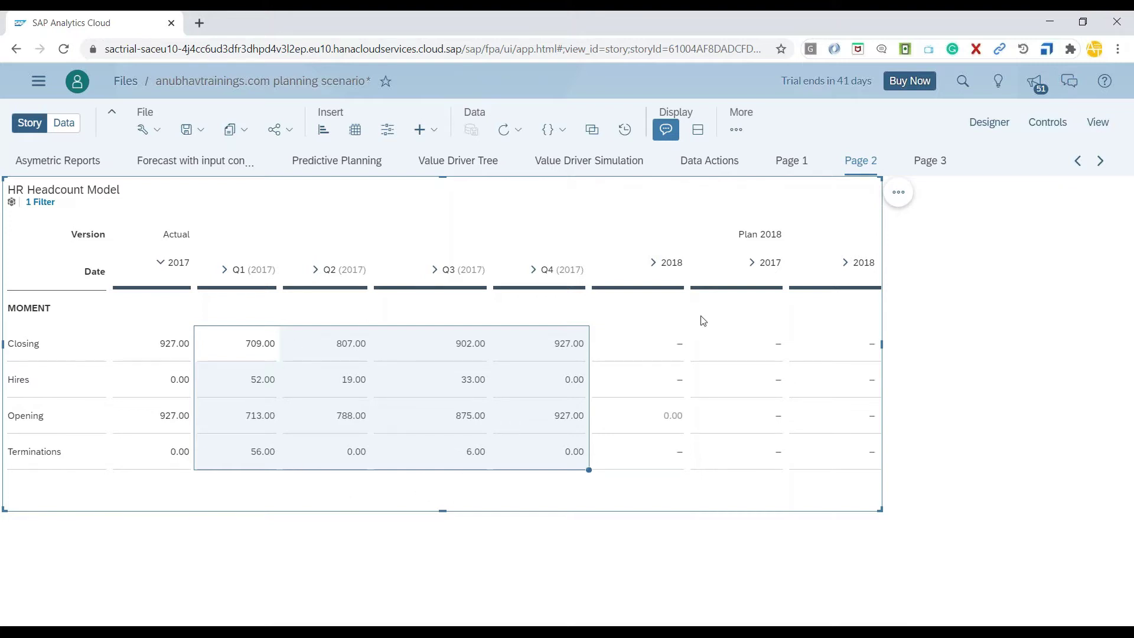
{"action": "left_click", "coordinate": [160, 263]}
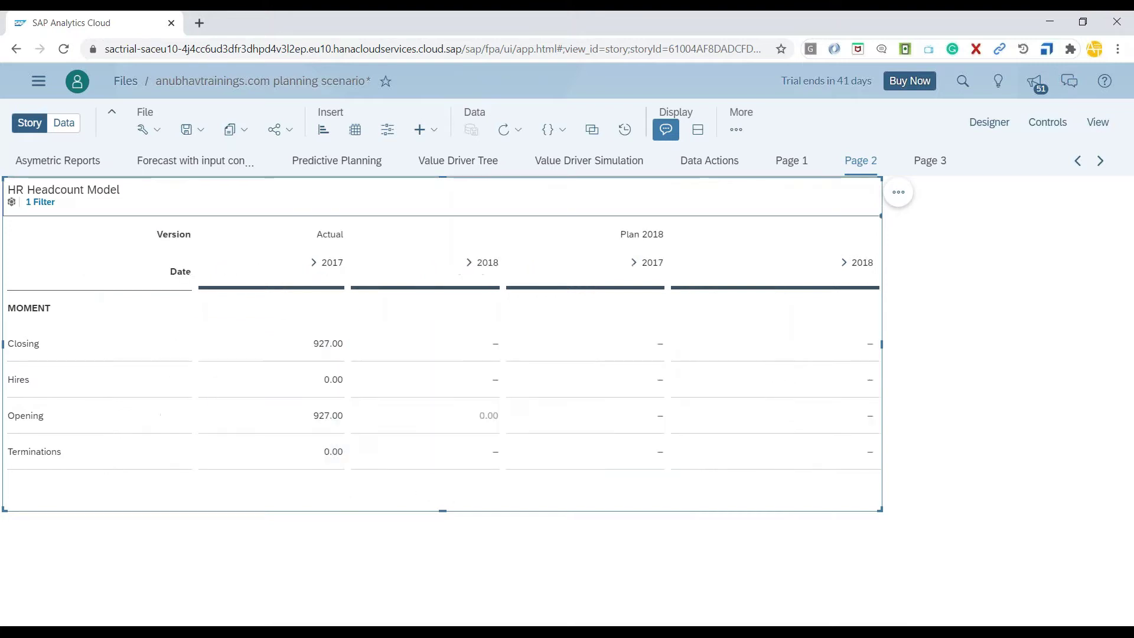
Check the versions in Version Management, then expand Plan 2018's 2018 column into Q1–Q4 with Jan–Mar.
{"action": "left_click", "coordinate": [735, 129]}
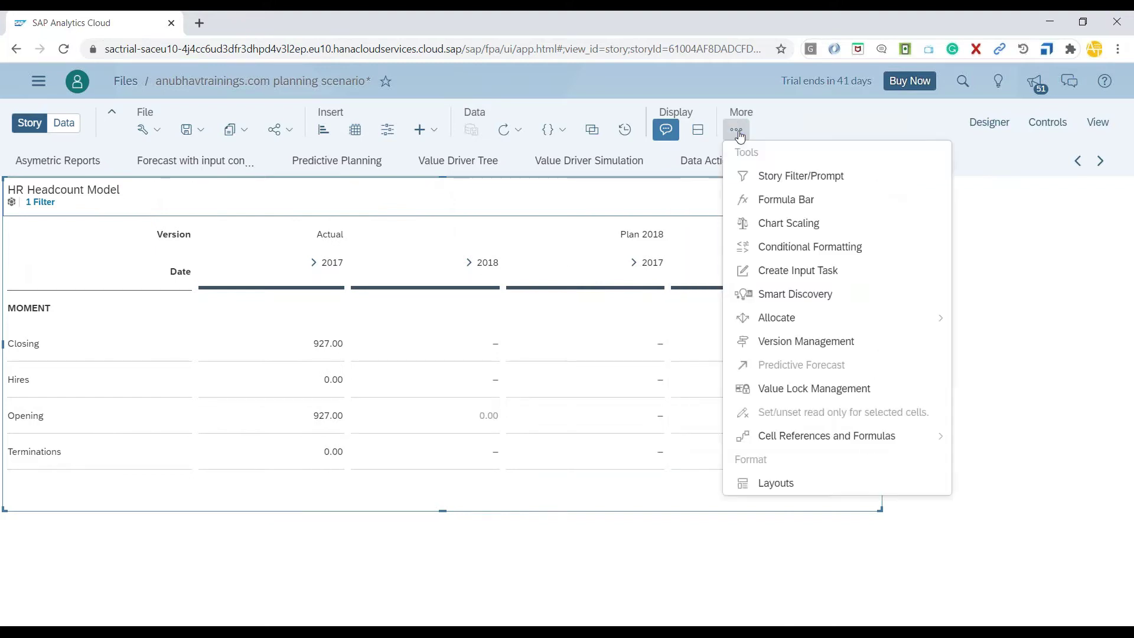
{"action": "left_click", "coordinate": [746, 341]}
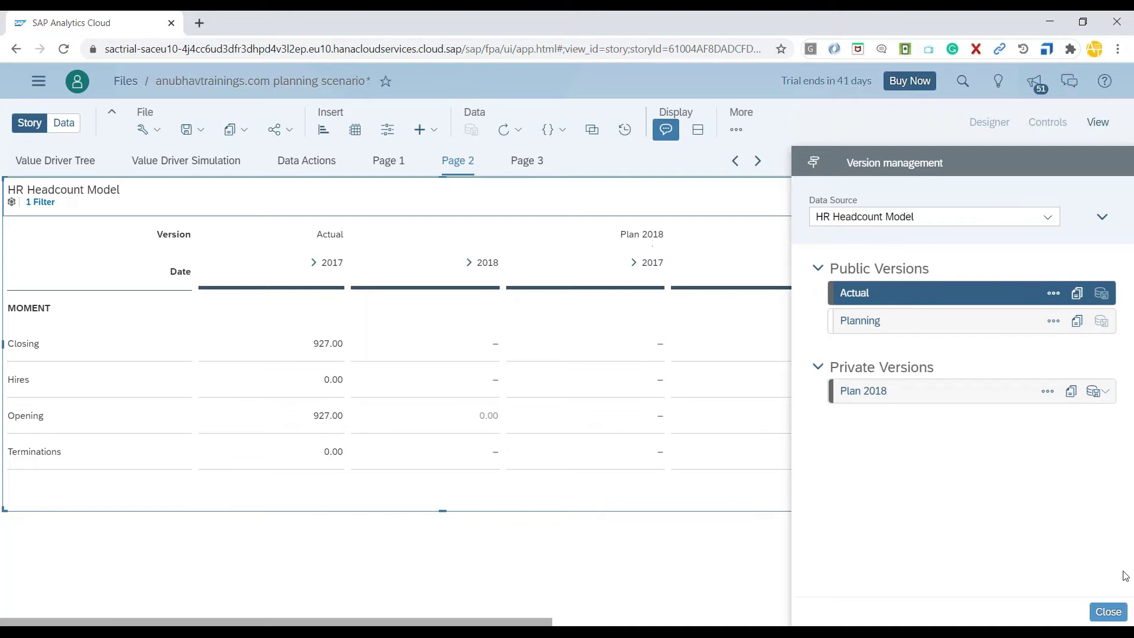
{"action": "left_click", "coordinate": [1108, 612]}
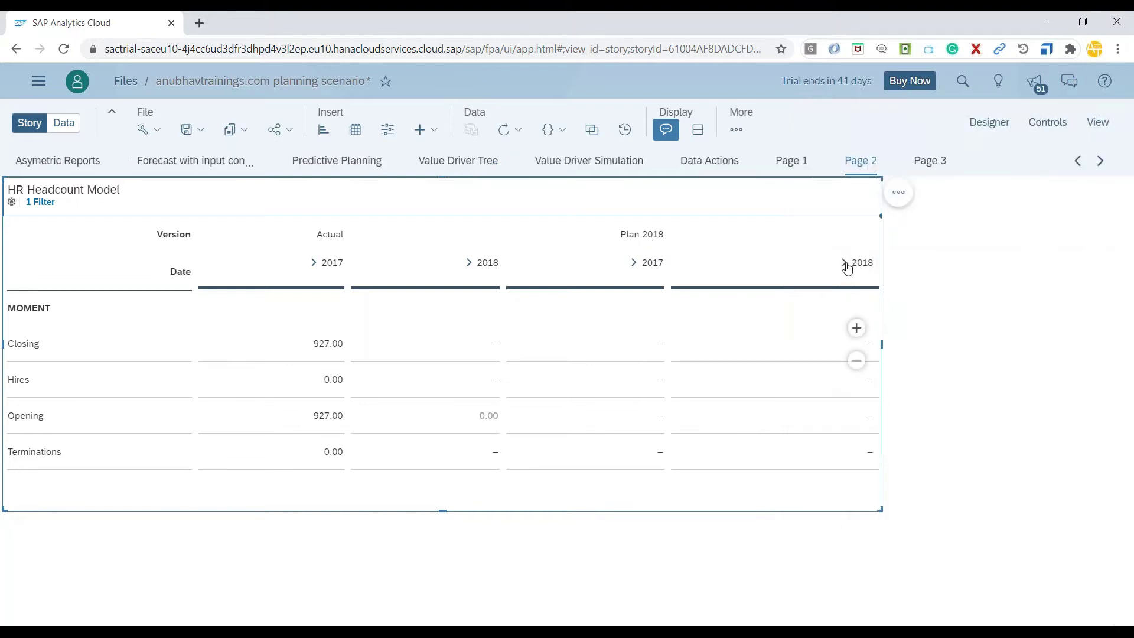
{"action": "left_click", "coordinate": [844, 263]}
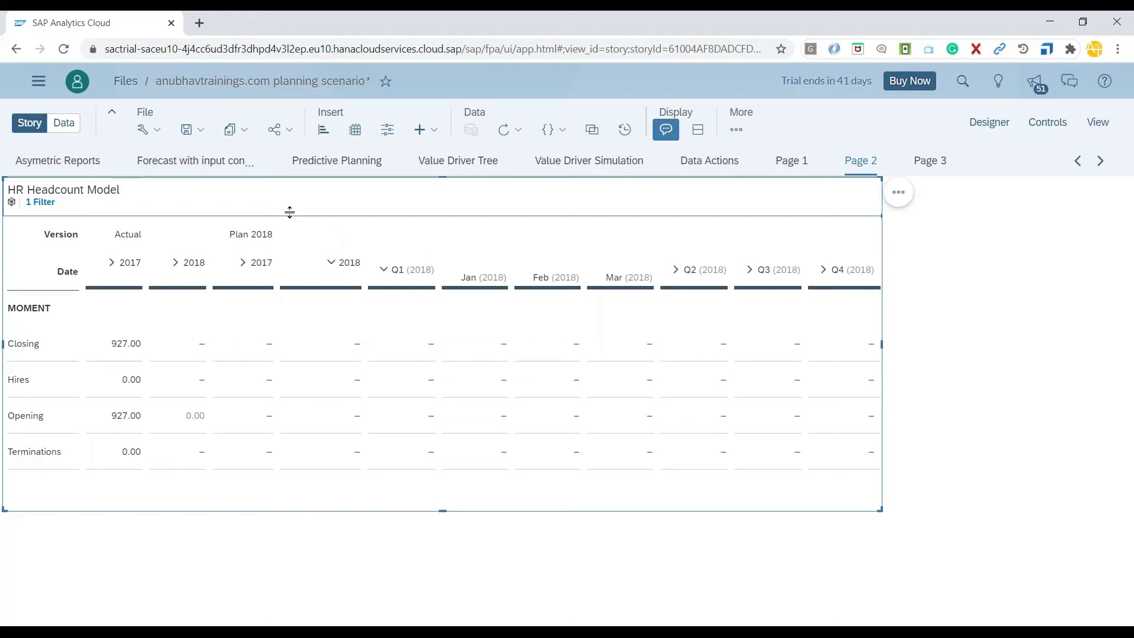
{"action": "left_click", "coordinate": [39, 82]}
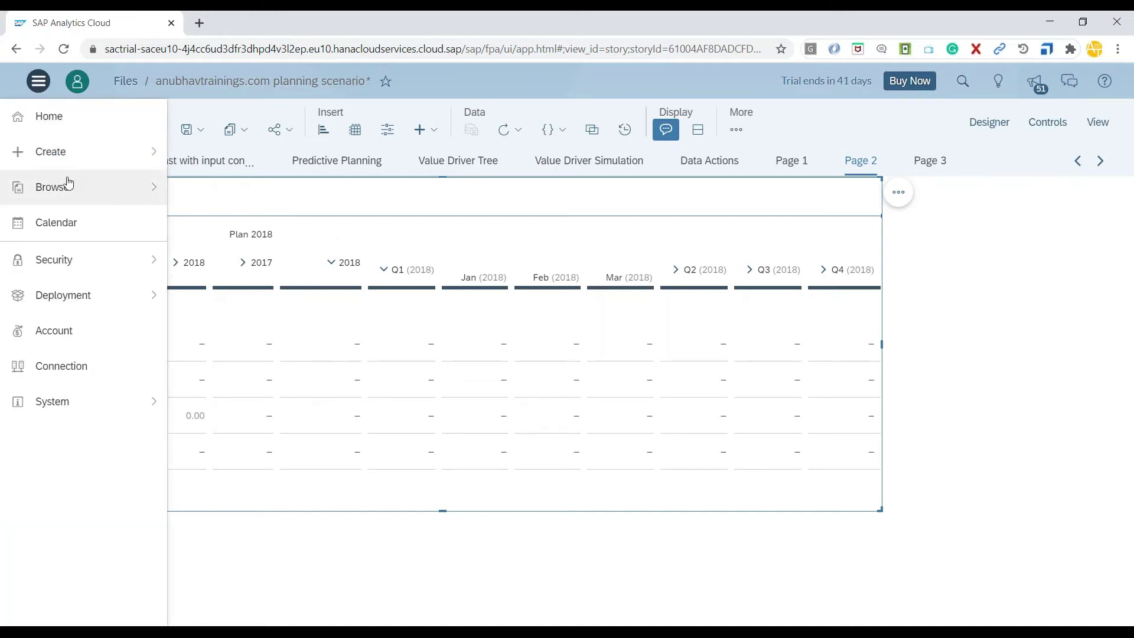
{"action": "mouse_move", "coordinate": [86, 156]}
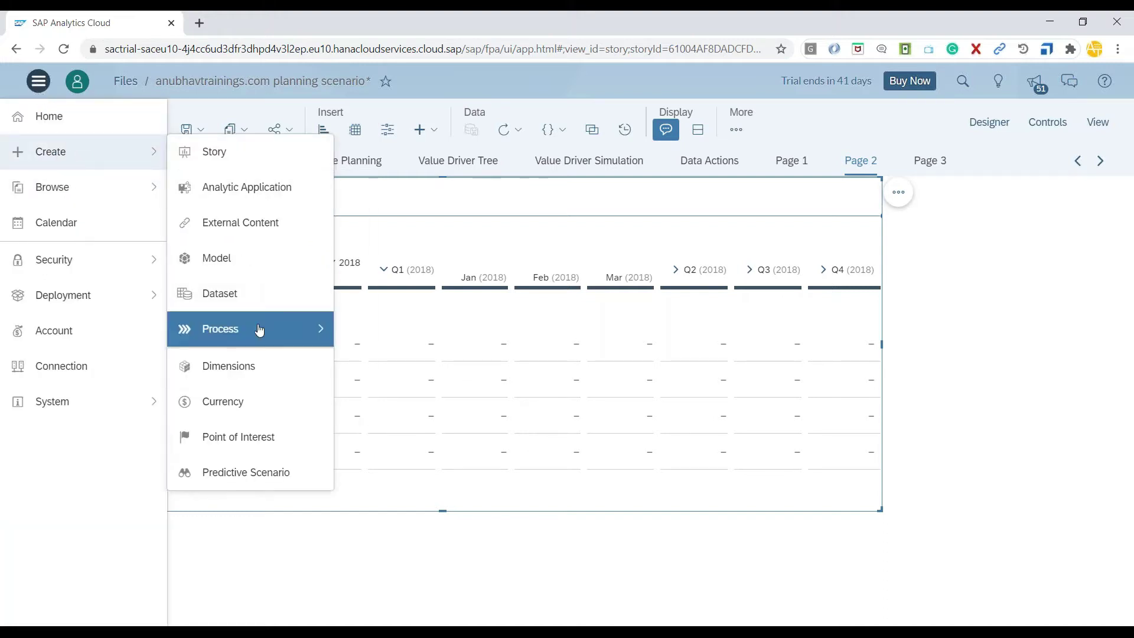
{"action": "mouse_move", "coordinate": [261, 329]}
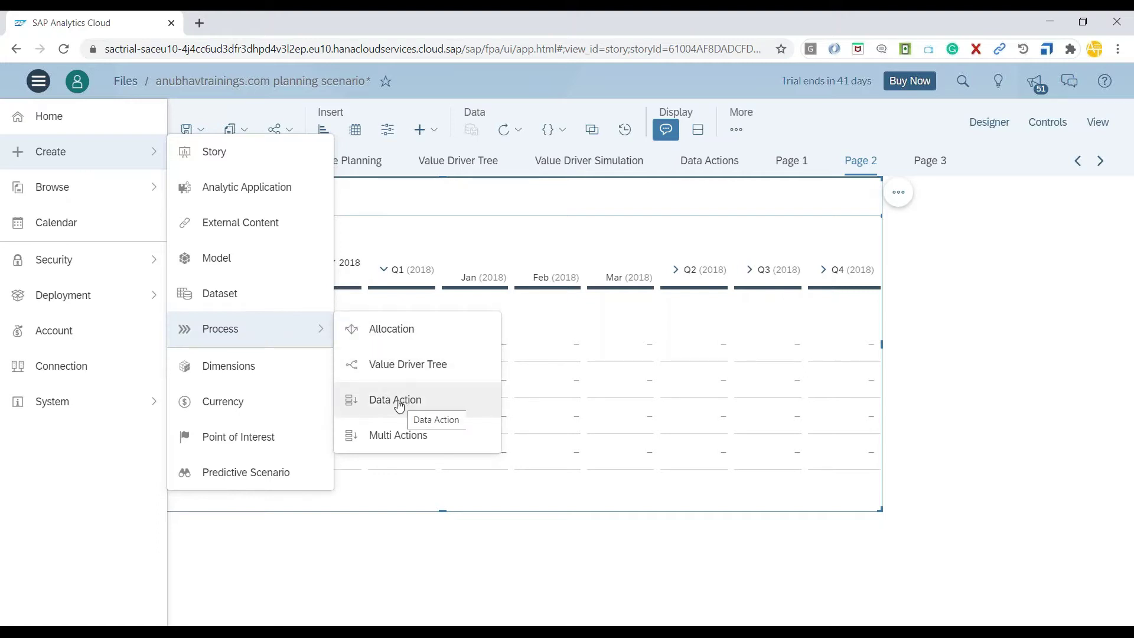
{"action": "left_click", "coordinate": [412, 562]}
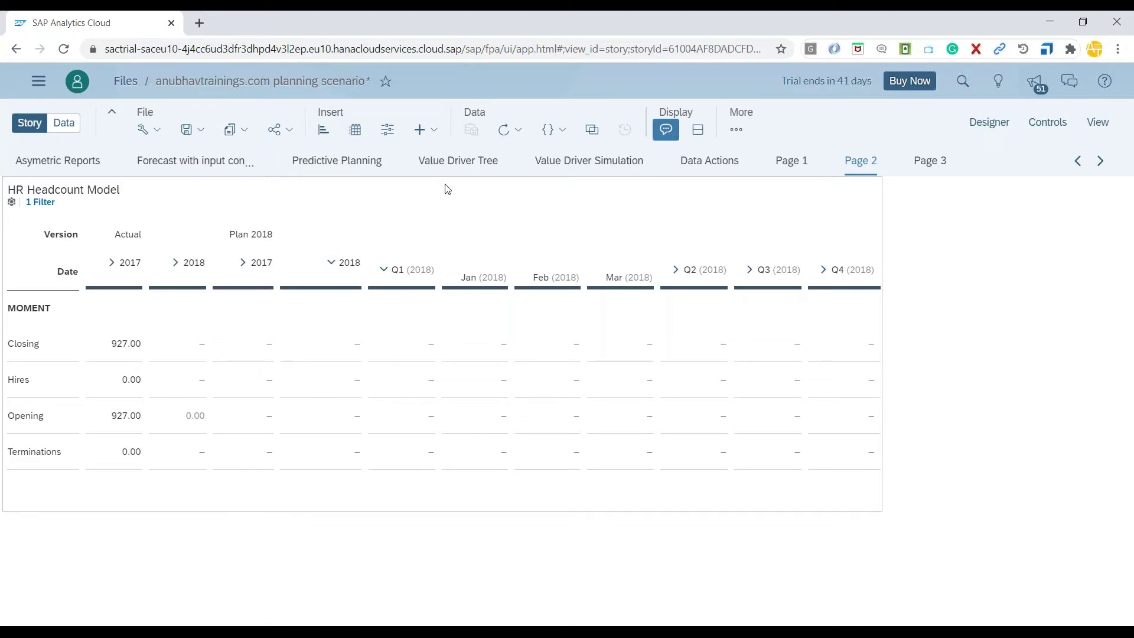
Insert a Data Action Trigger named 'Copy data of Headcount from 2017'.
{"action": "left_click", "coordinate": [432, 135]}
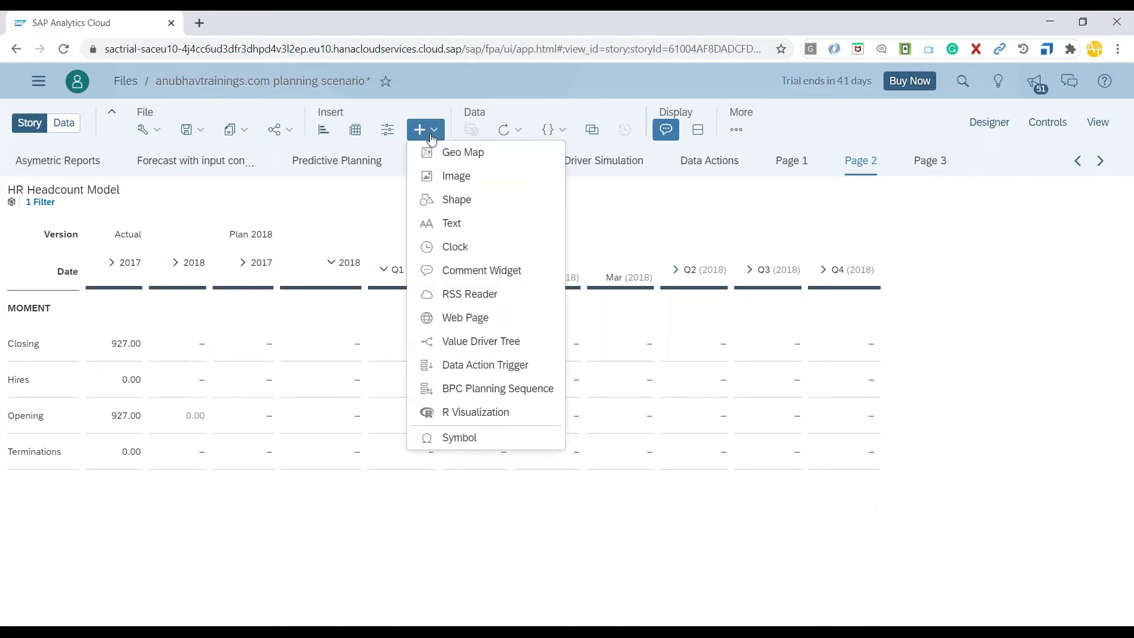
{"action": "left_click", "coordinate": [458, 366]}
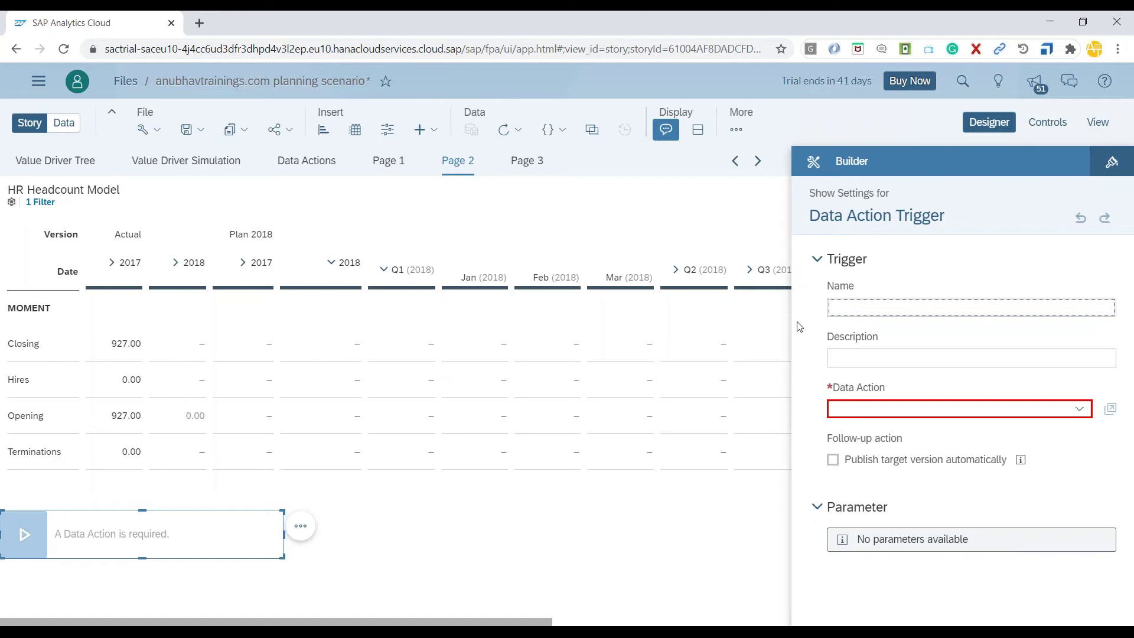
{"action": "type", "text": "Copy data of Headcount frin"}
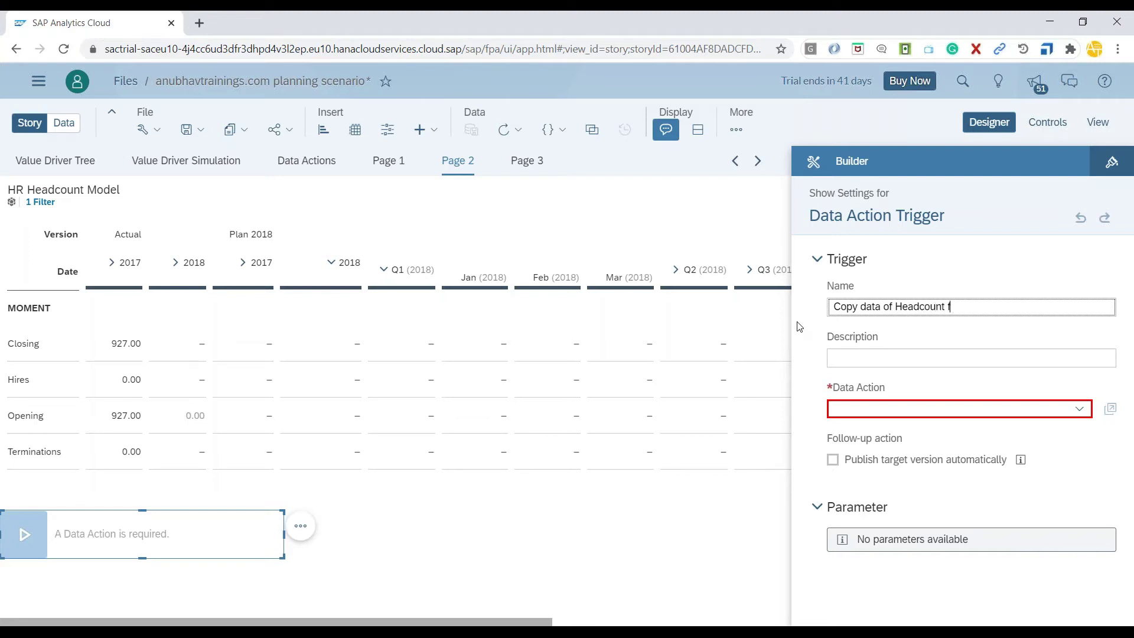
{"action": "key", "text": "BackSpace"}
{"action": "type", "text": "om 2017"}
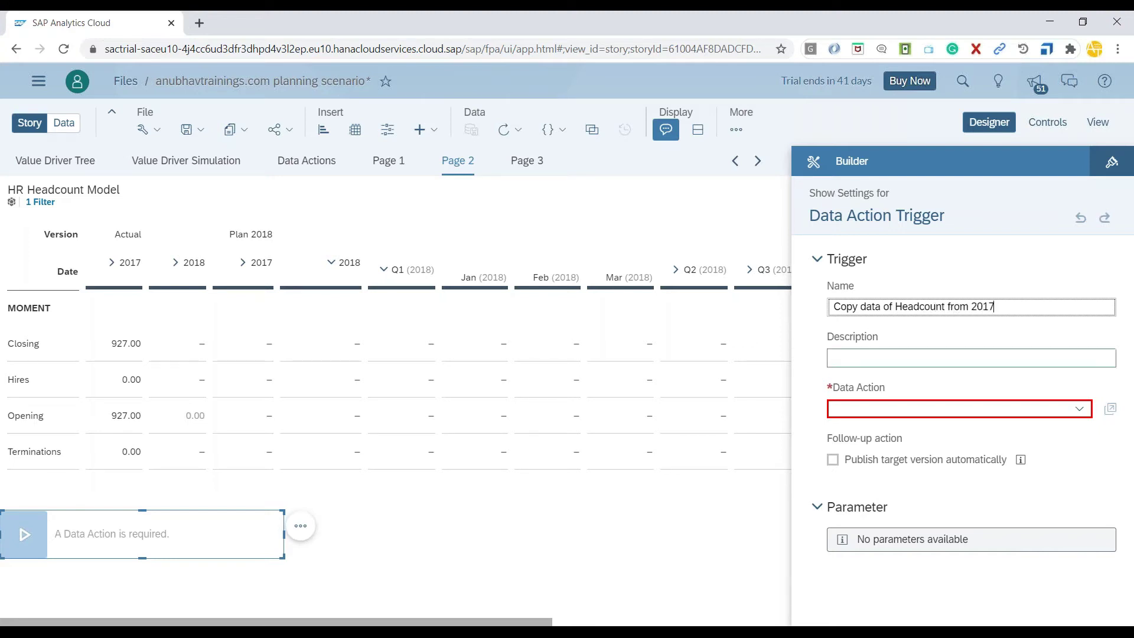
Link the trigger to the InitPlan data action.
{"action": "left_click", "coordinate": [1077, 409]}
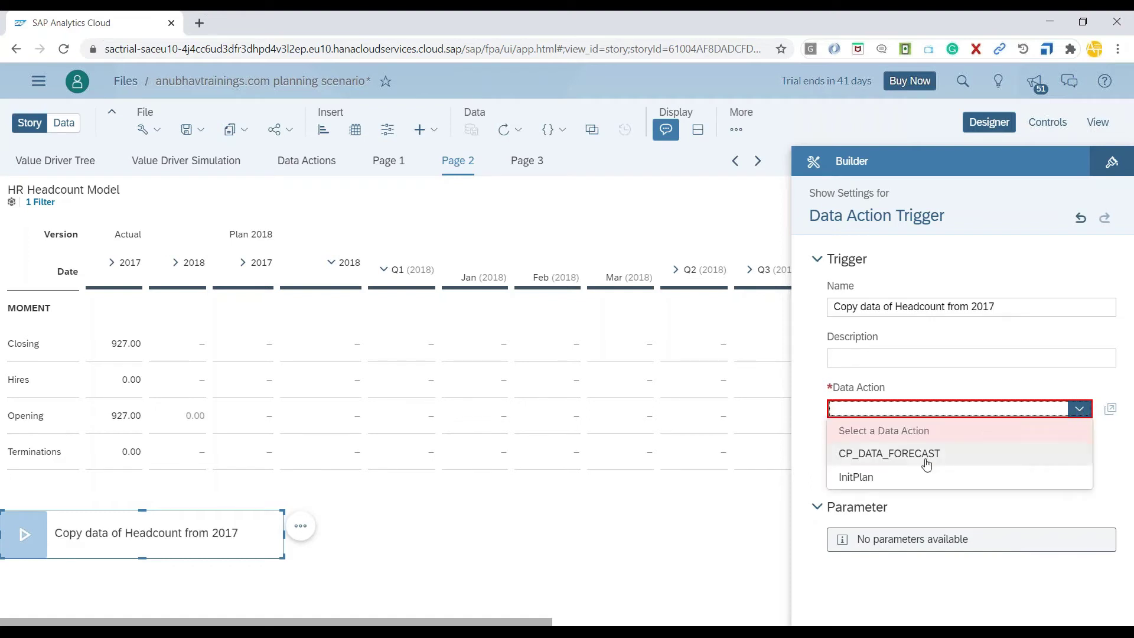
{"action": "left_click", "coordinate": [900, 478]}
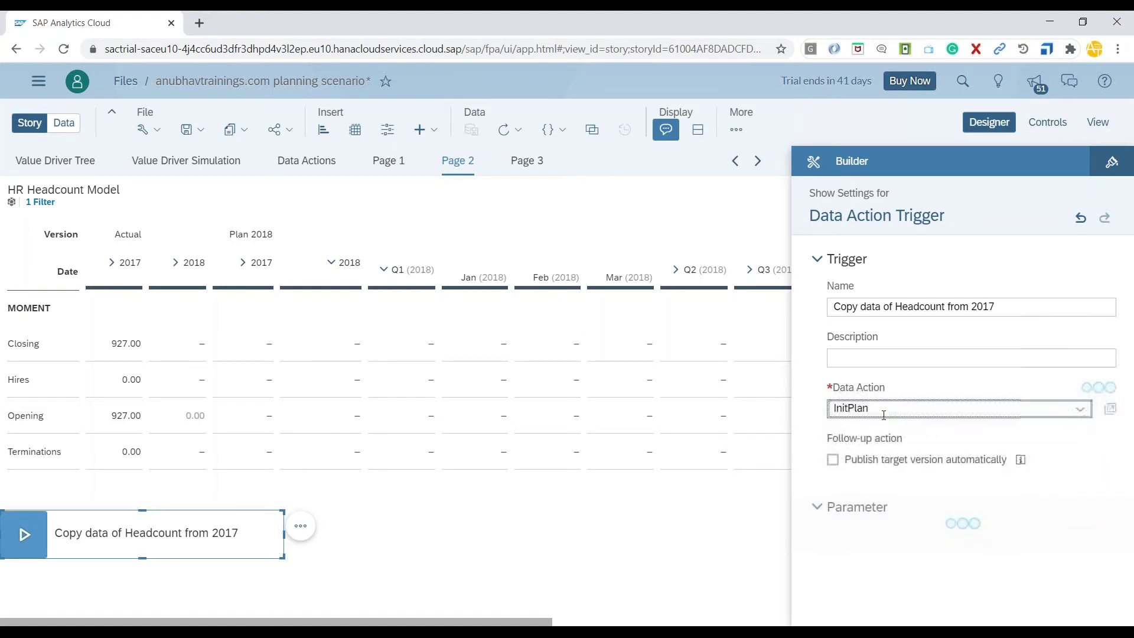
{"action": "scroll", "coordinate": [957, 511], "scroll_direction": "down", "scroll_amount": 1}
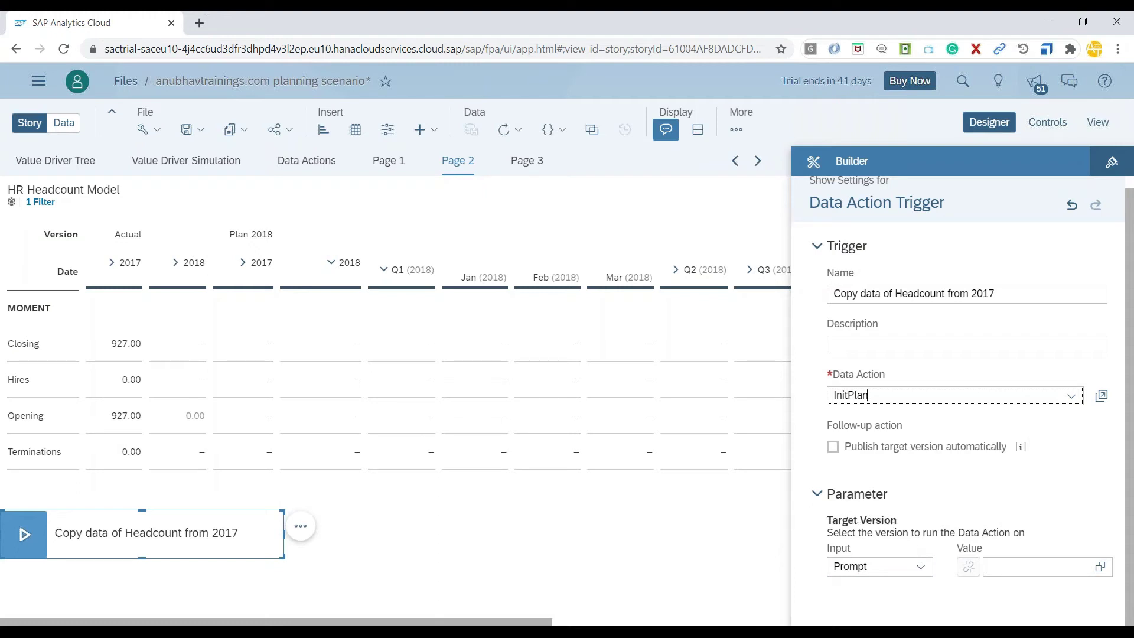
Set the trigger's target version to Plan 2018.
{"action": "left_click", "coordinate": [920, 566]}
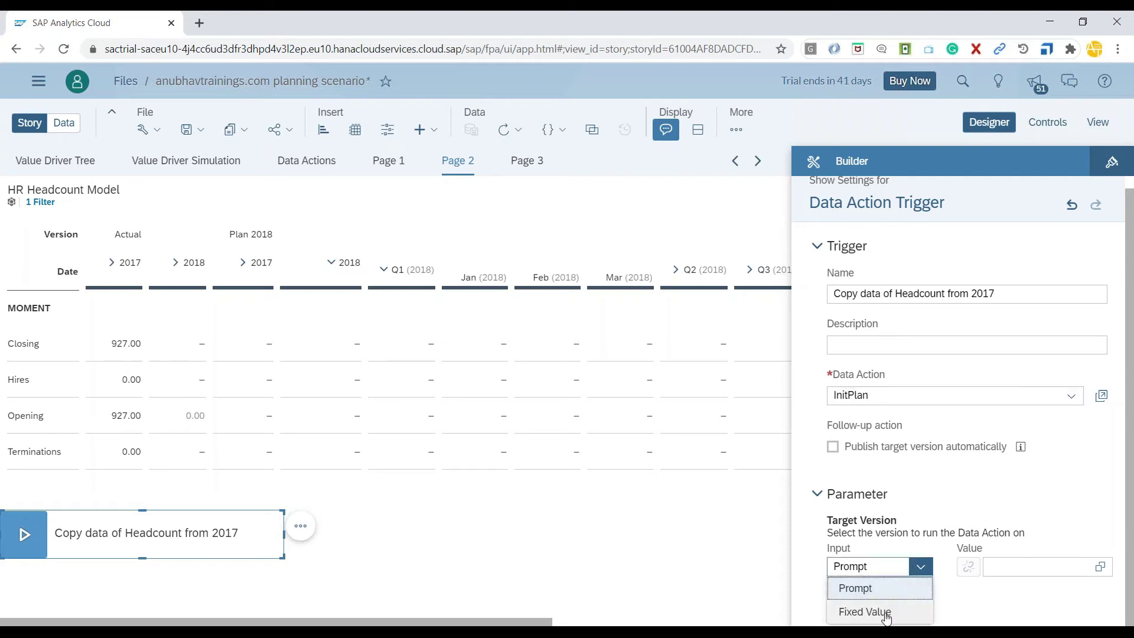
{"action": "left_click", "coordinate": [1001, 567]}
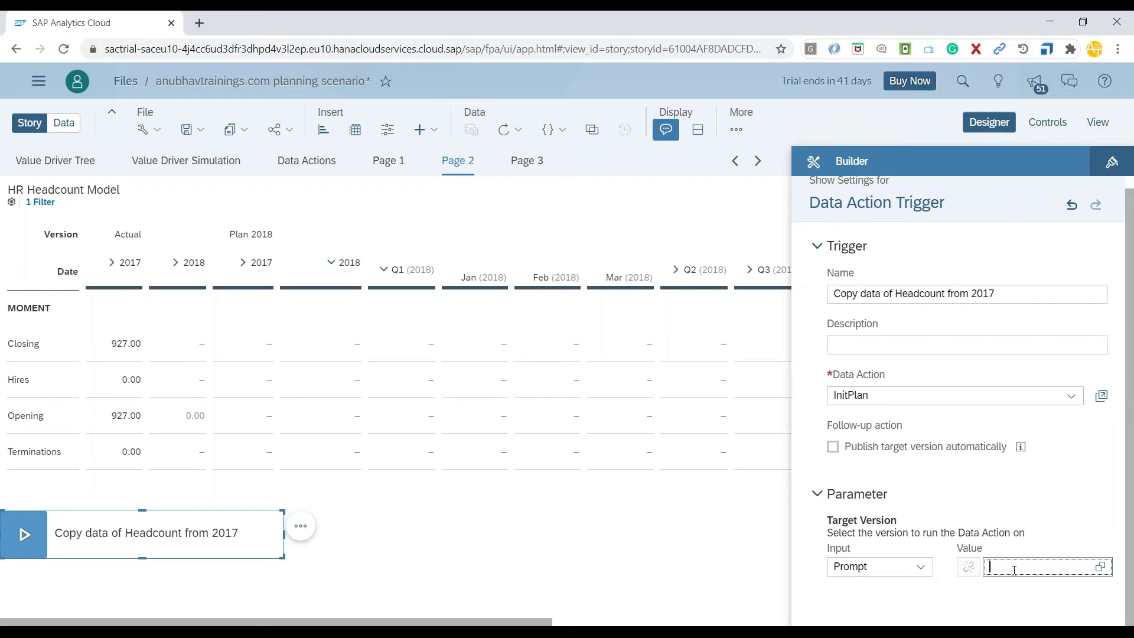
{"action": "left_click", "coordinate": [1100, 566]}
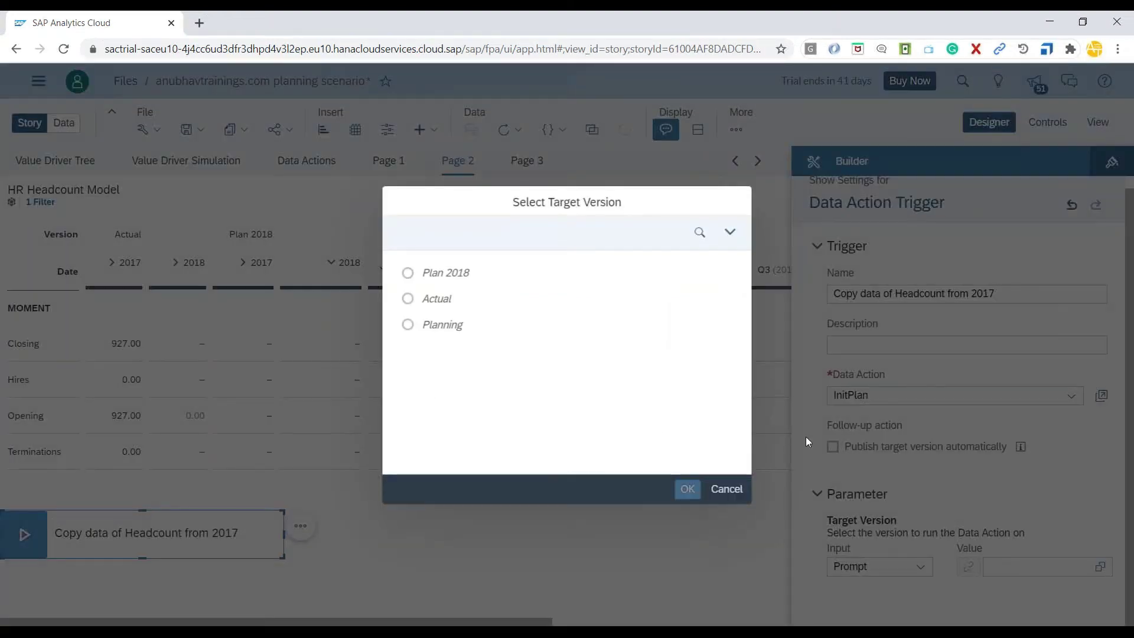
{"action": "left_click", "coordinate": [408, 273]}
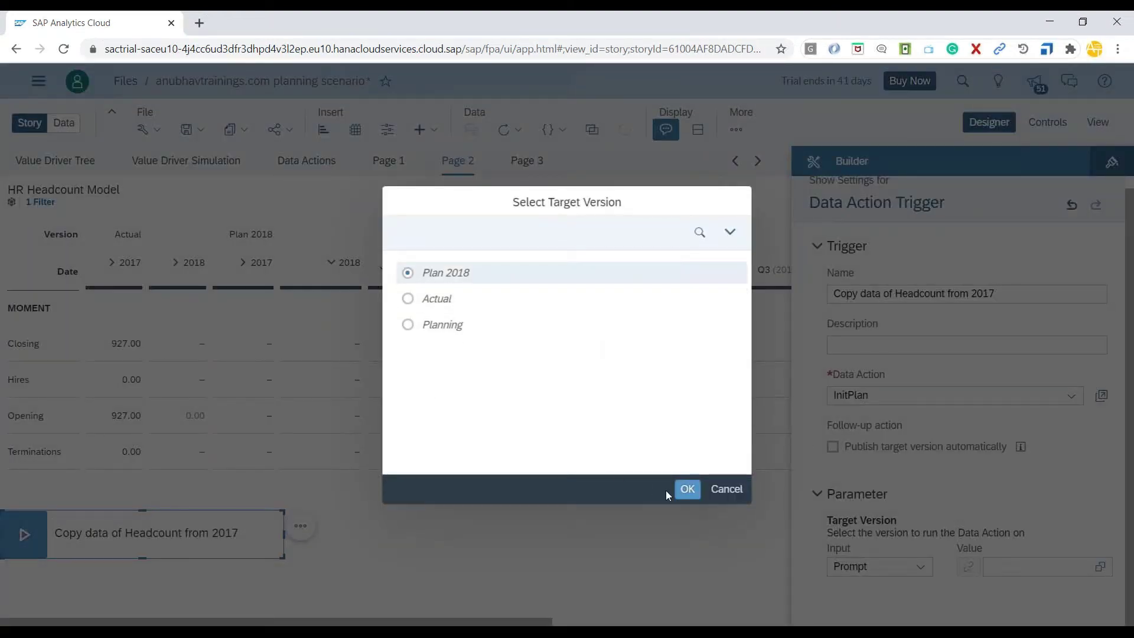
{"action": "left_click", "coordinate": [688, 489]}
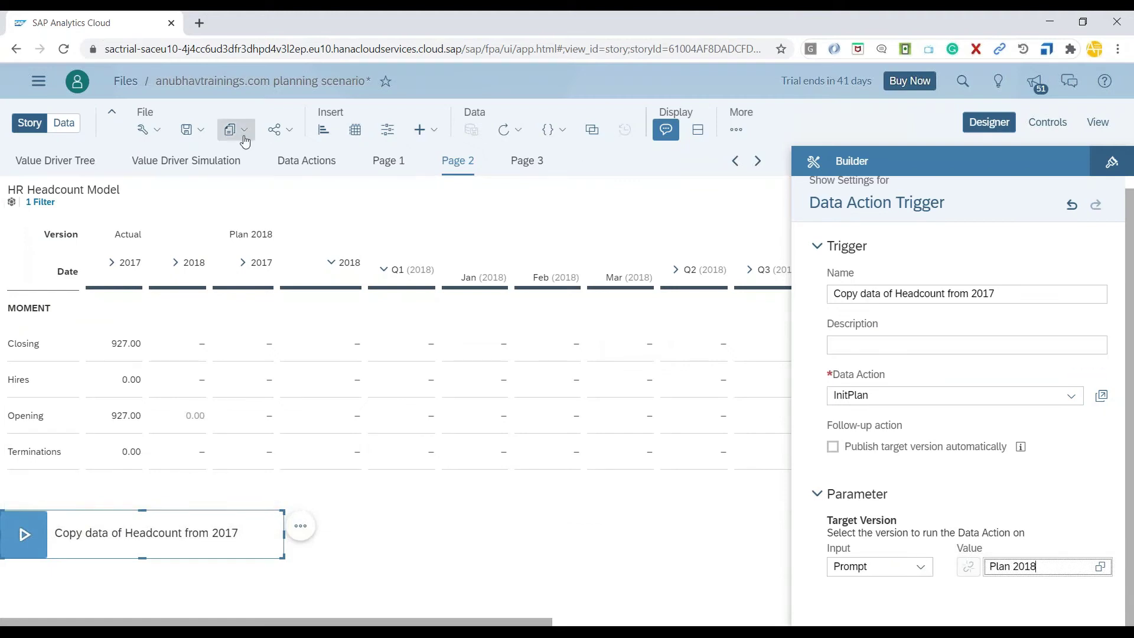
Save the story and leave Designer mode.
{"action": "left_click", "coordinate": [200, 129]}
{"action": "left_click", "coordinate": [197, 152]}
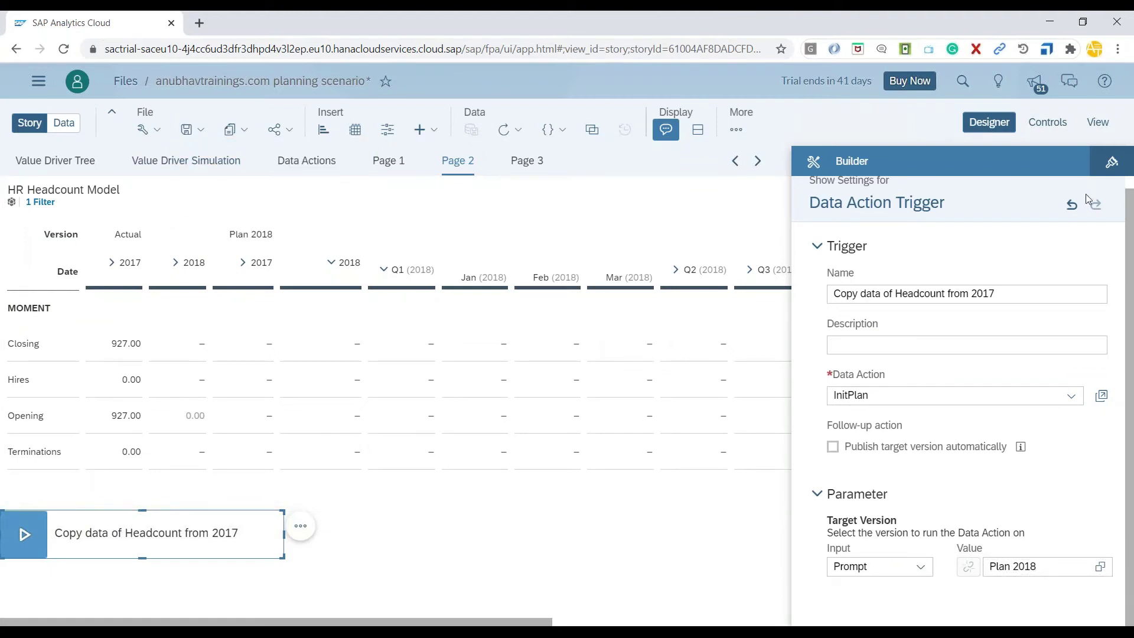
{"action": "left_click", "coordinate": [986, 126]}
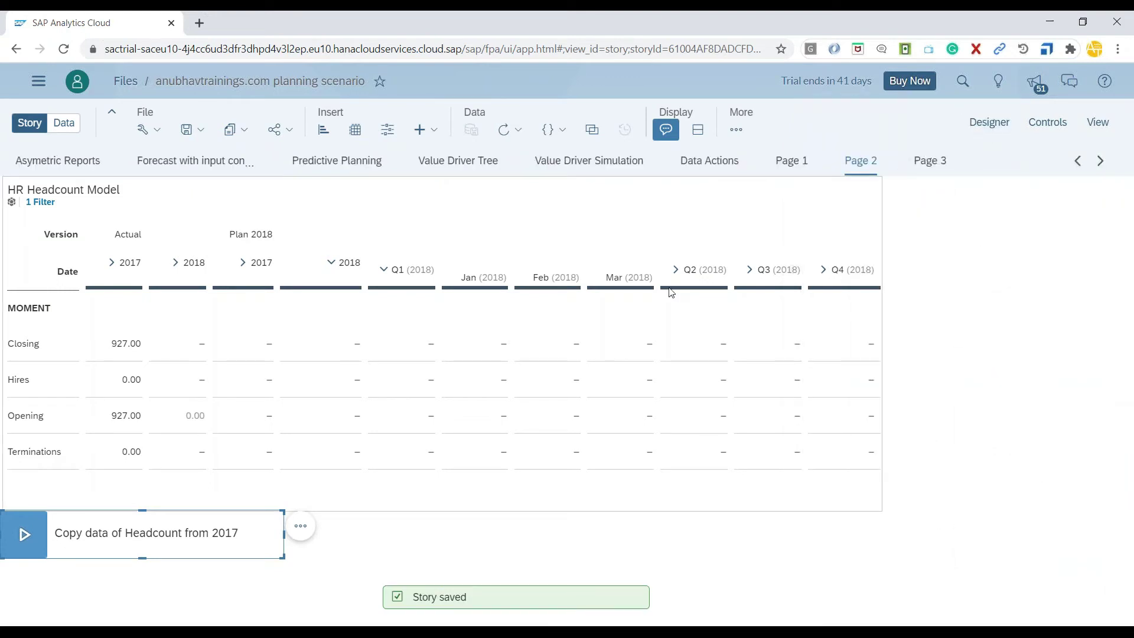
{"action": "left_click", "coordinate": [116, 267]}
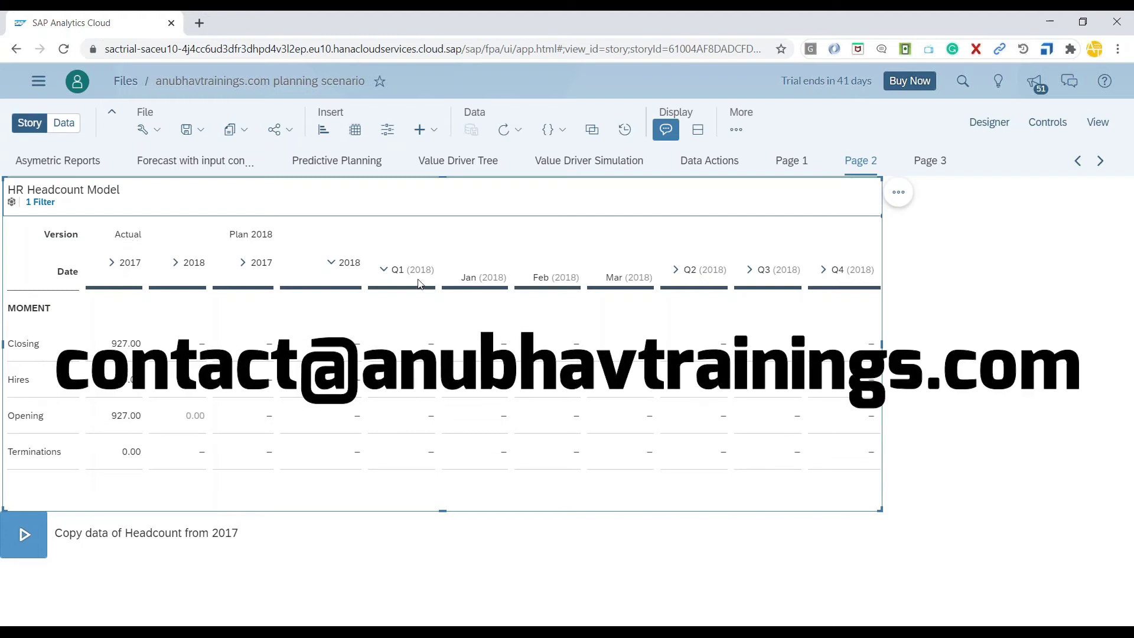
Run the 'Copy data of Headcount from 2017' trigger on Plan 2018, filling it with 927.00.
{"action": "left_click", "coordinate": [348, 267]}
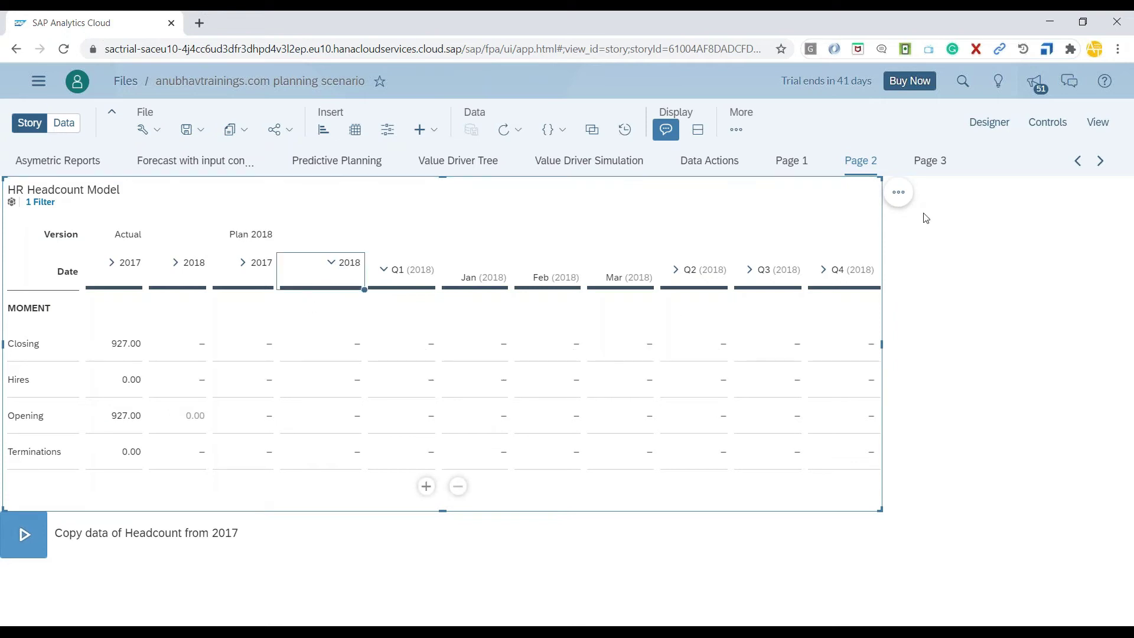
{"action": "left_click", "coordinate": [29, 547]}
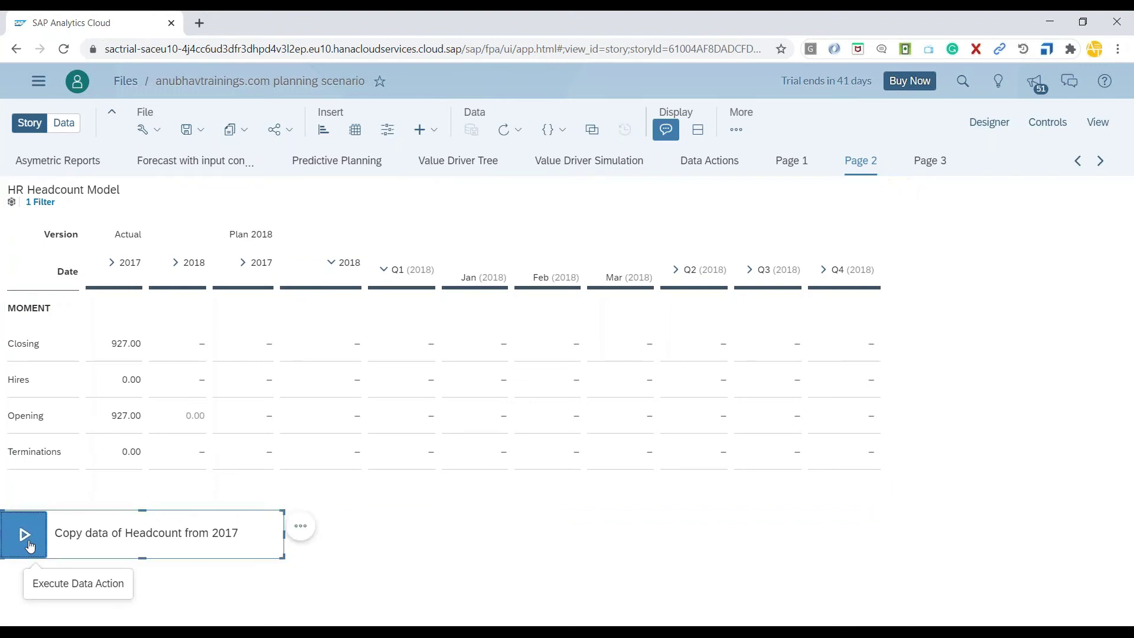
{"action": "left_click", "coordinate": [30, 547]}
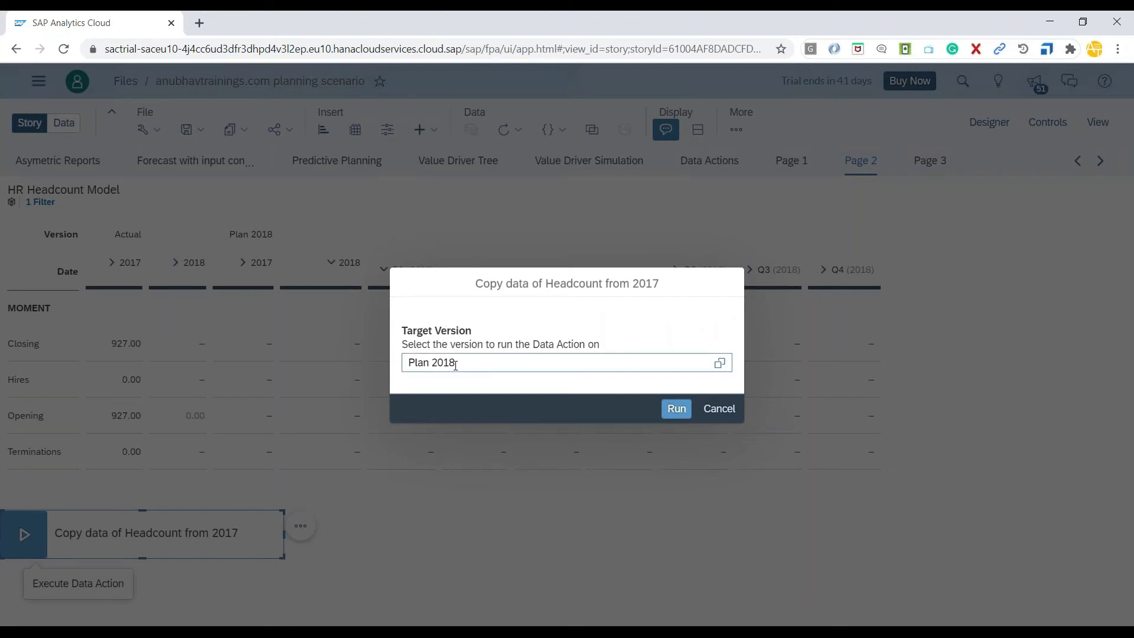
{"action": "left_click", "coordinate": [675, 412]}
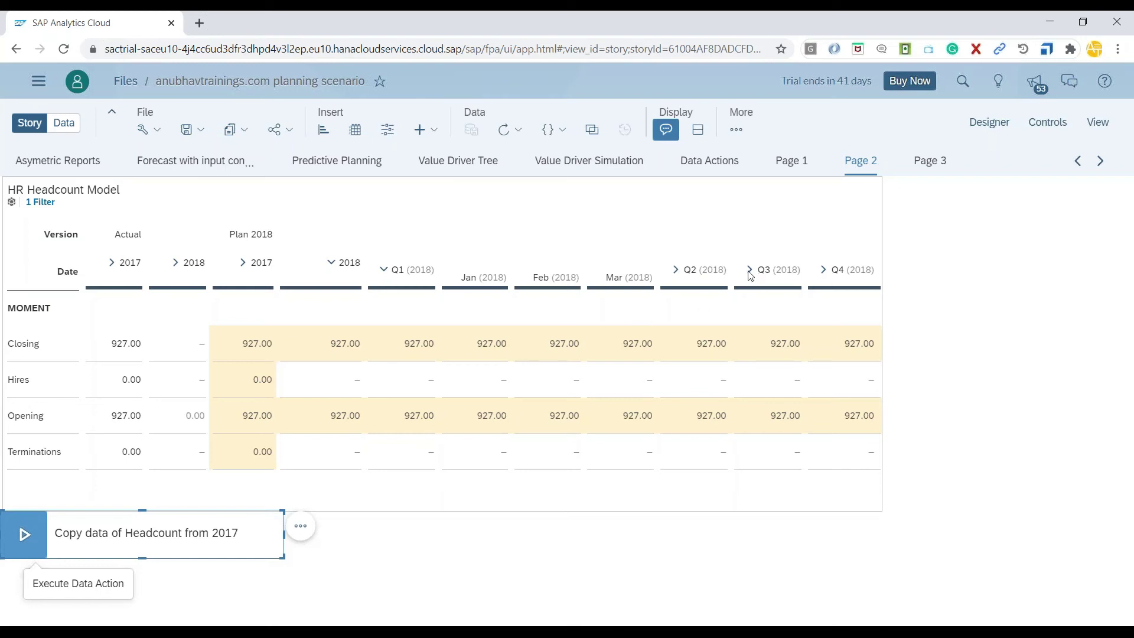
Revert the InitPlan data action from Plan 2018's history in Version Management, emptying its cells.
{"action": "left_click", "coordinate": [736, 131]}
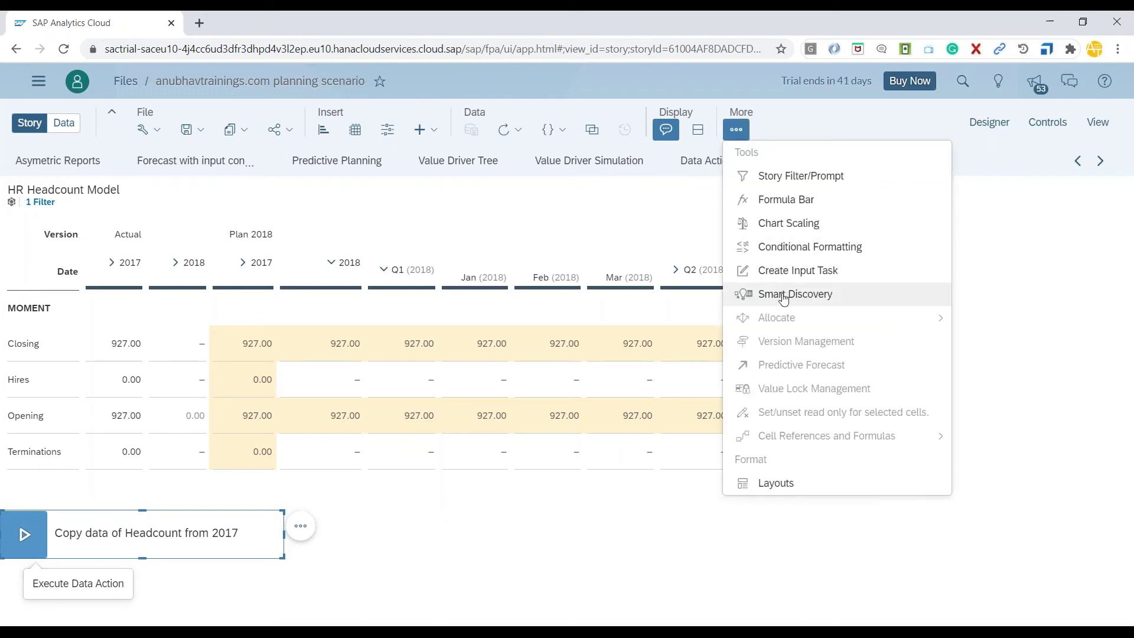
{"action": "left_click", "coordinate": [405, 381]}
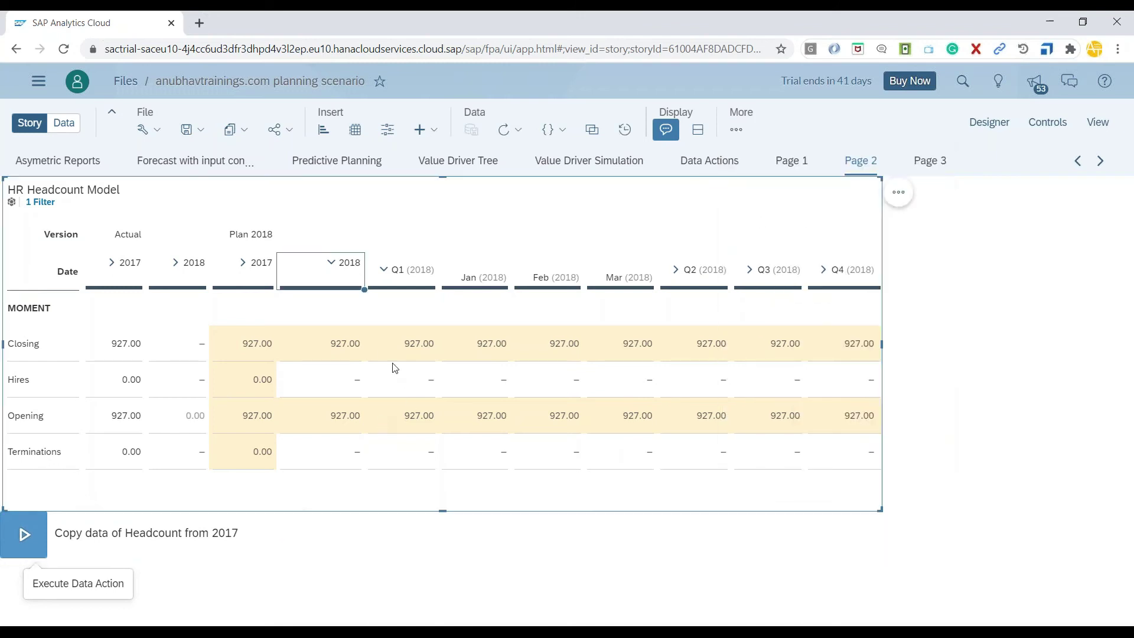
{"action": "left_click", "coordinate": [333, 307]}
{"action": "left_click", "coordinate": [252, 343]}
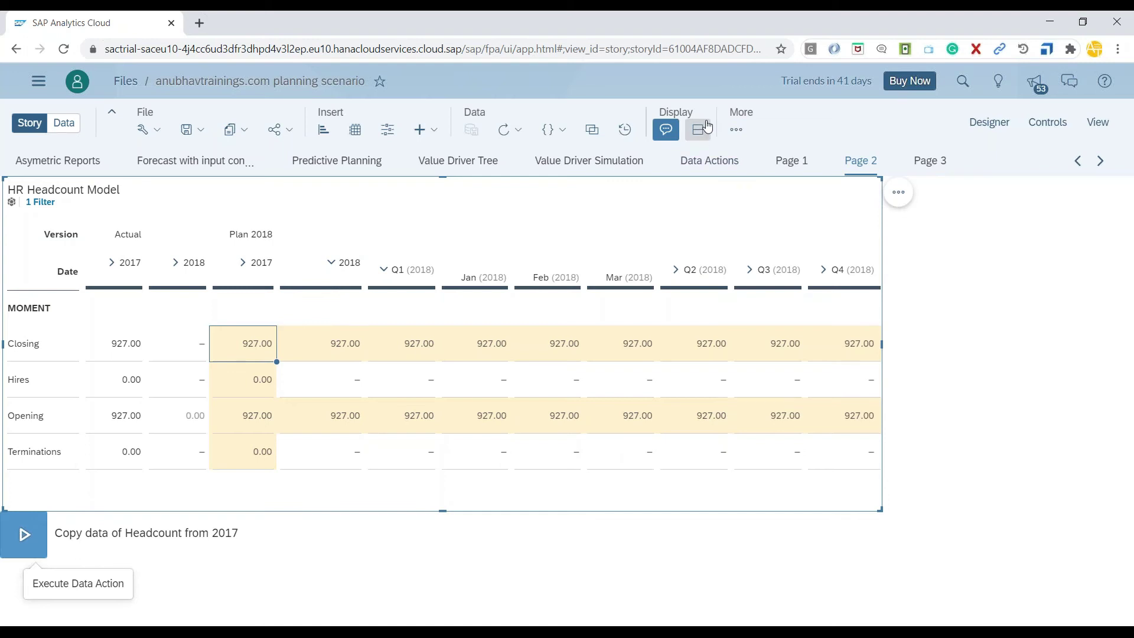
{"action": "left_click", "coordinate": [735, 130]}
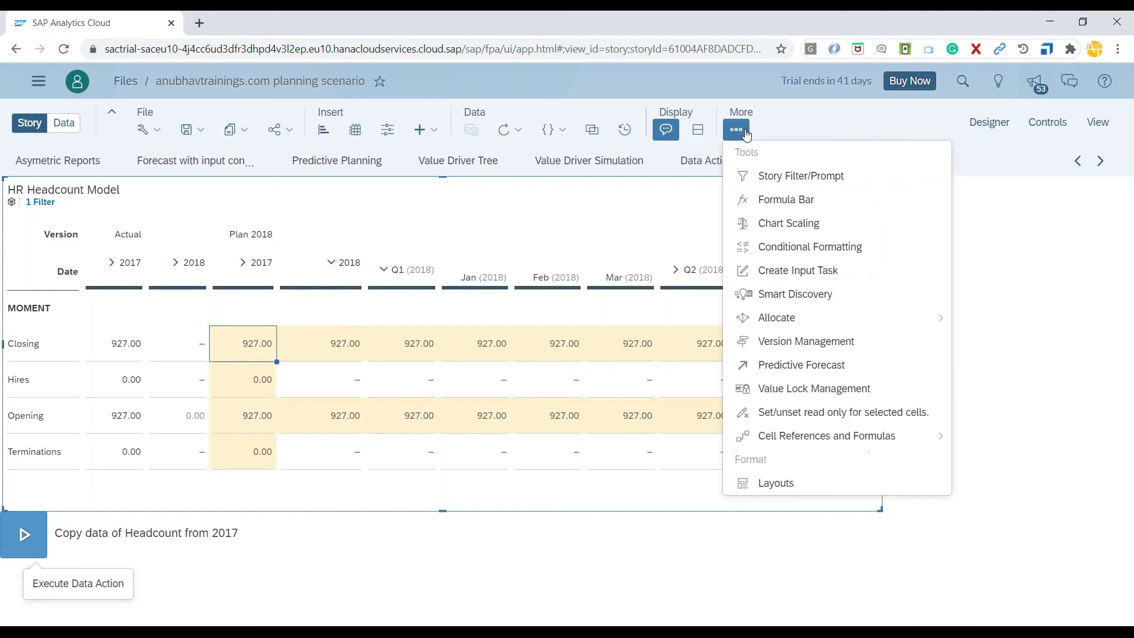
{"action": "left_click", "coordinate": [778, 341]}
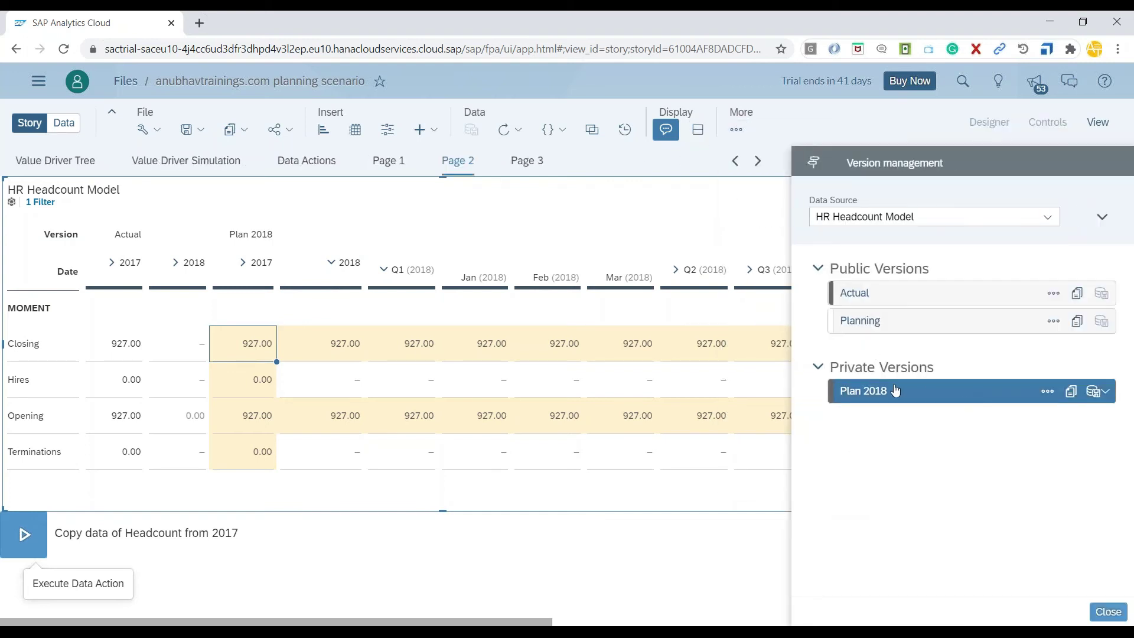
{"action": "left_click", "coordinate": [1047, 392]}
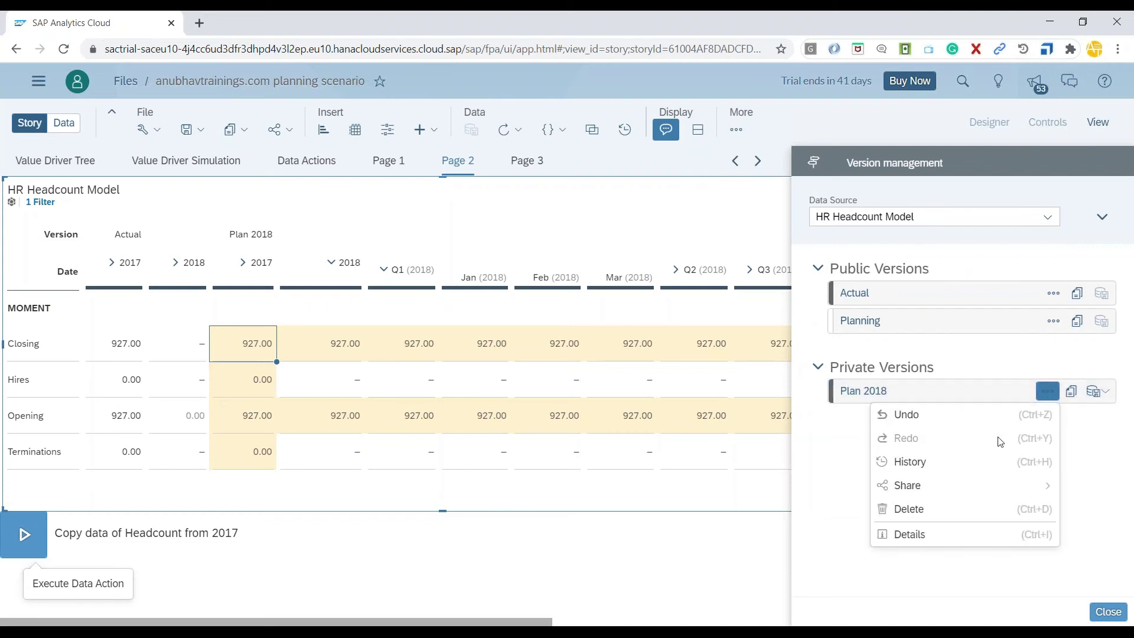
{"action": "left_click", "coordinate": [993, 464]}
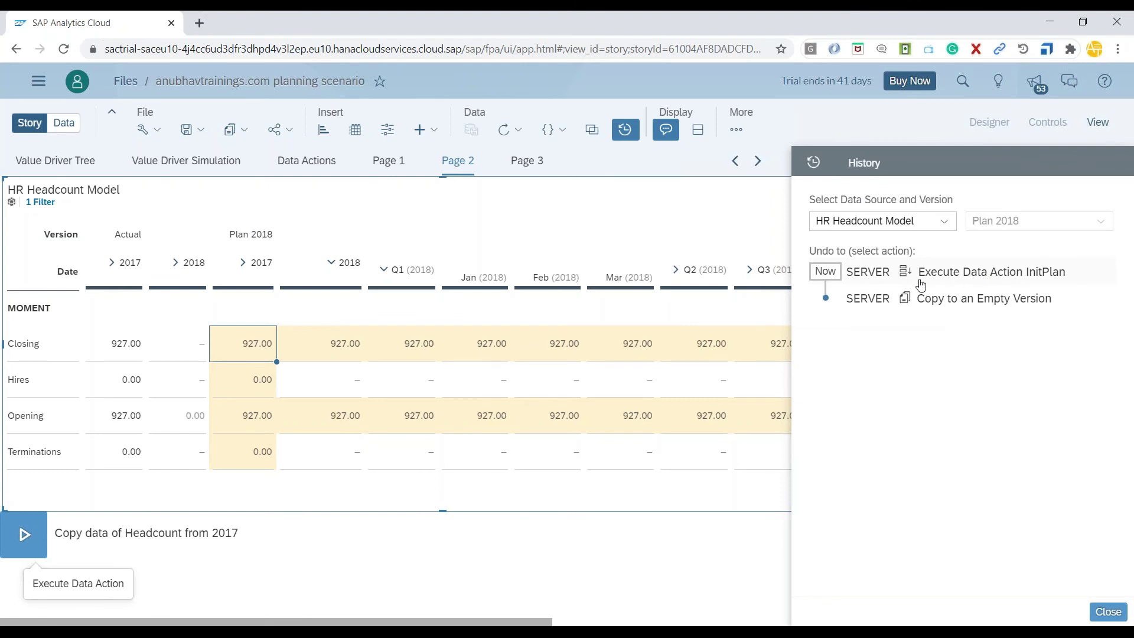
{"action": "left_click", "coordinate": [865, 305]}
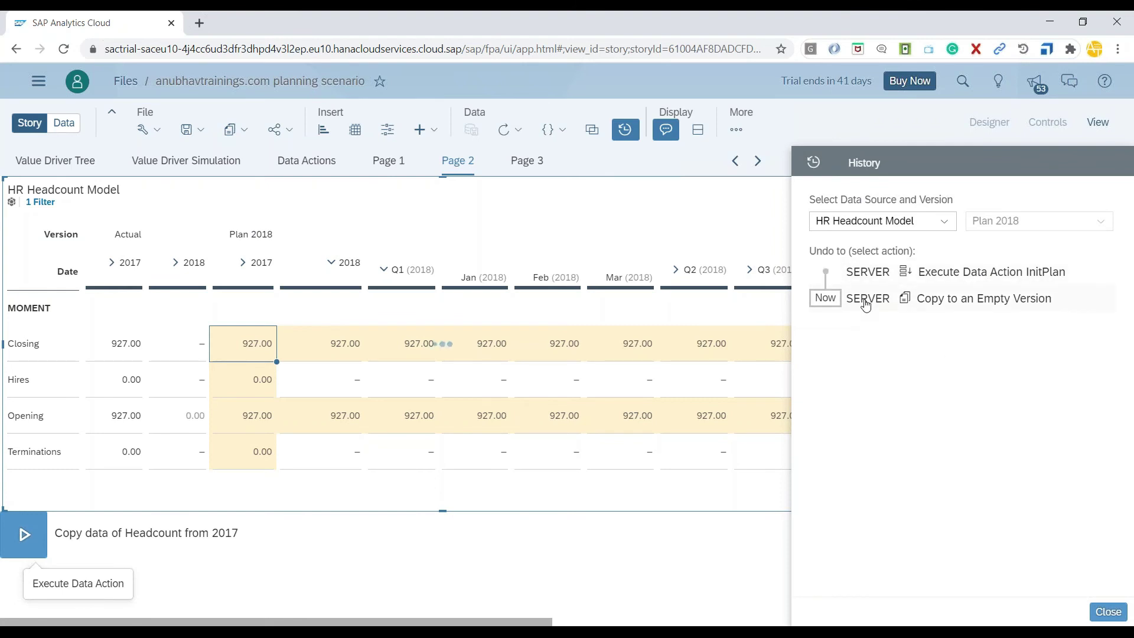
{"action": "left_click", "coordinate": [1108, 612]}
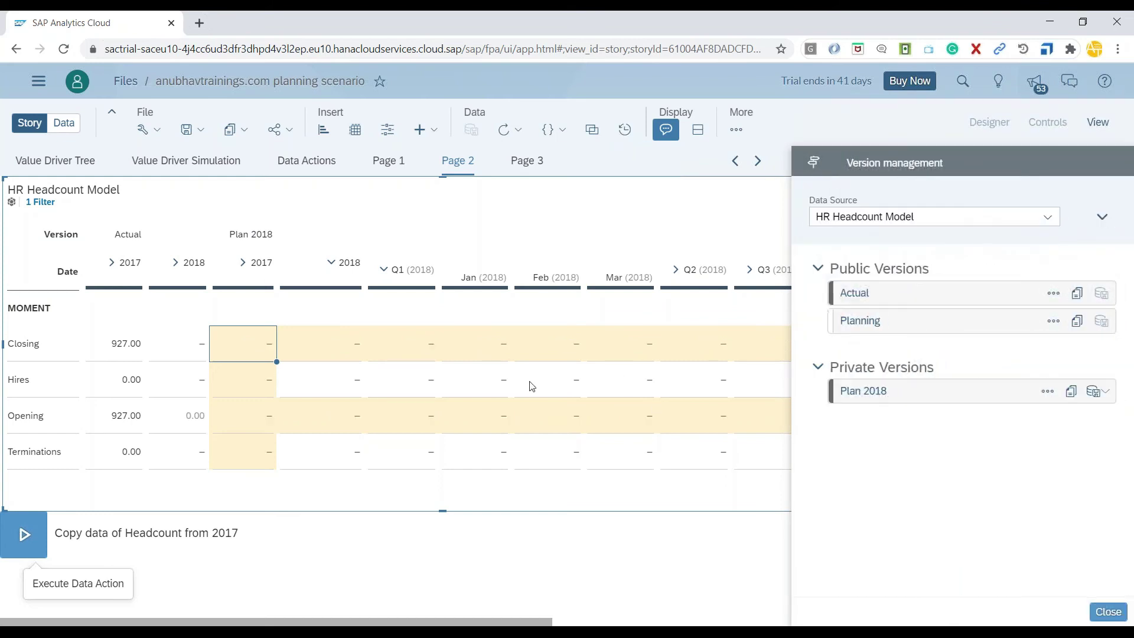
{"action": "left_click", "coordinate": [1108, 611]}
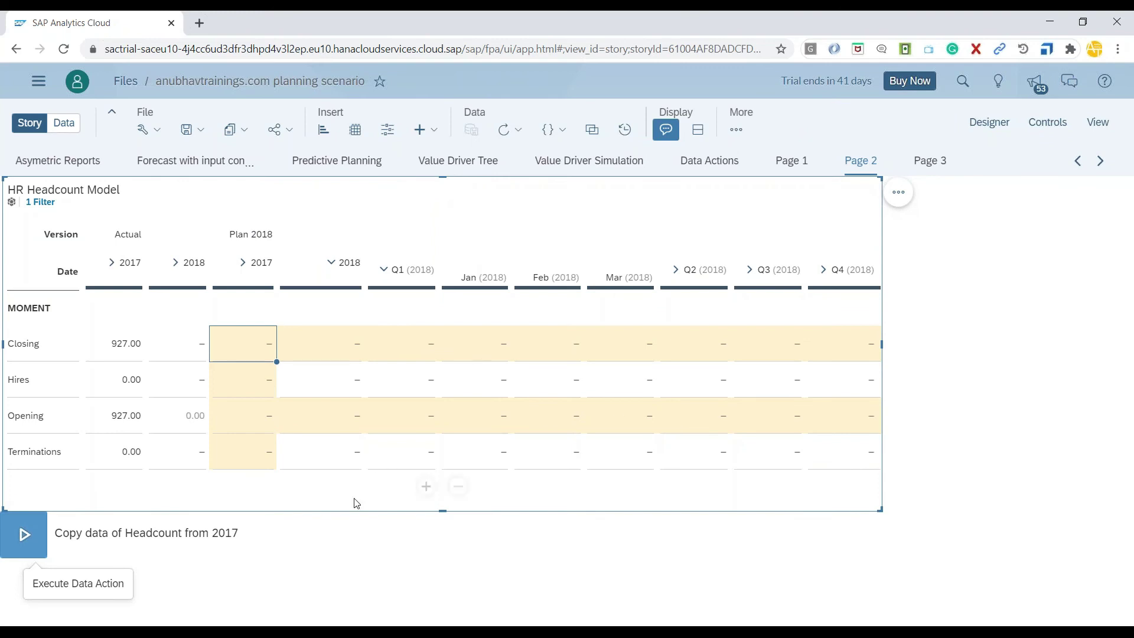
Run the 'Copy data of Headcount from 2017' trigger again on Plan 2018.
{"action": "left_click", "coordinate": [180, 533]}
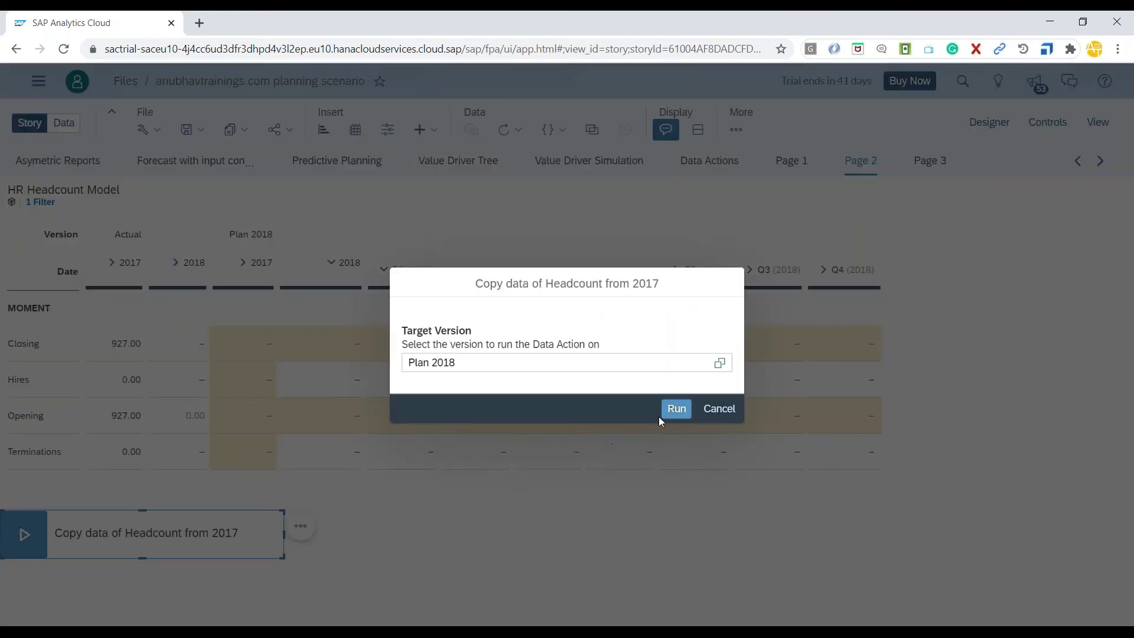
{"action": "left_click", "coordinate": [664, 416]}
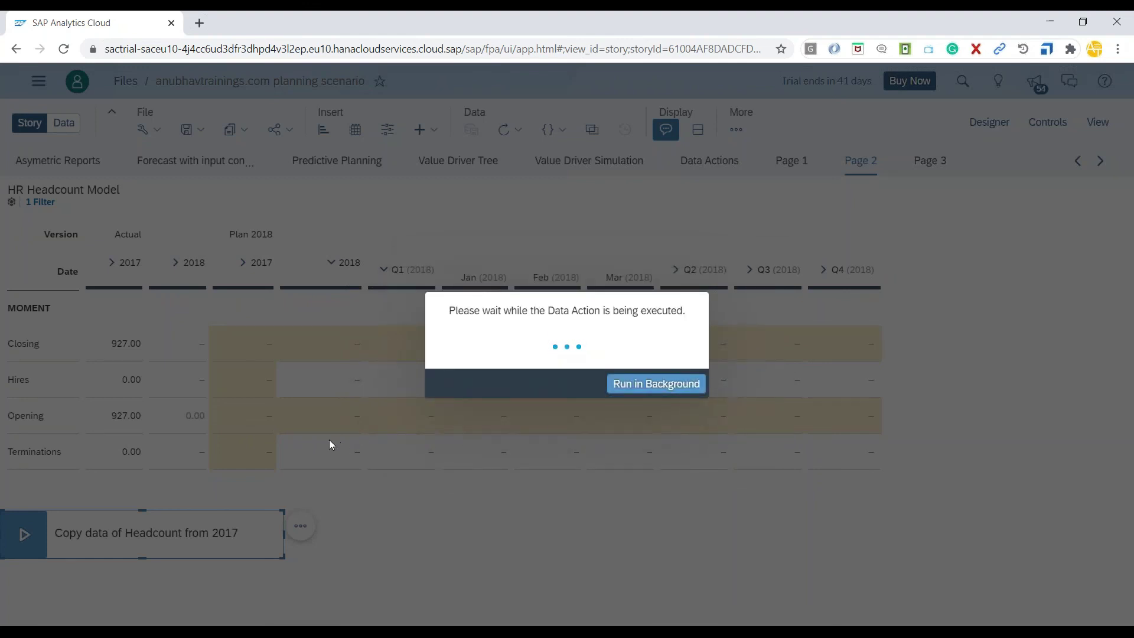